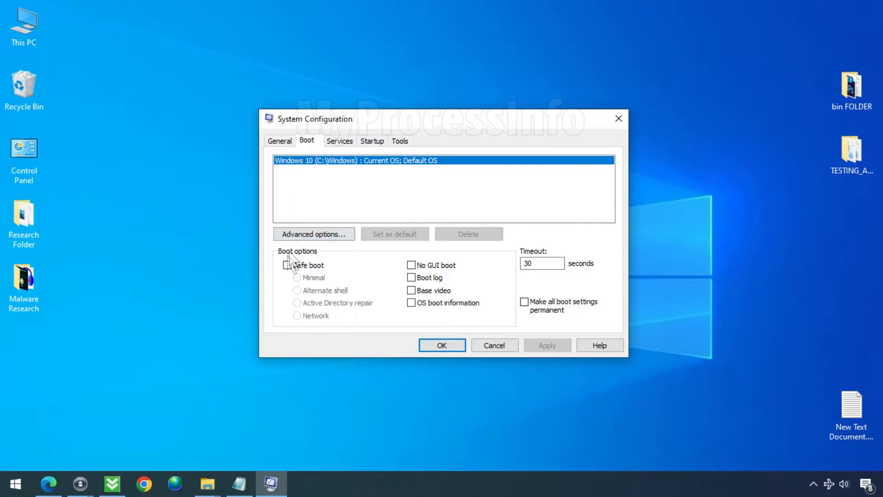
# Step: Enable Safe boot with the Minimal option, apply the boot settings and restart the computer
pyautogui.click(288, 266)
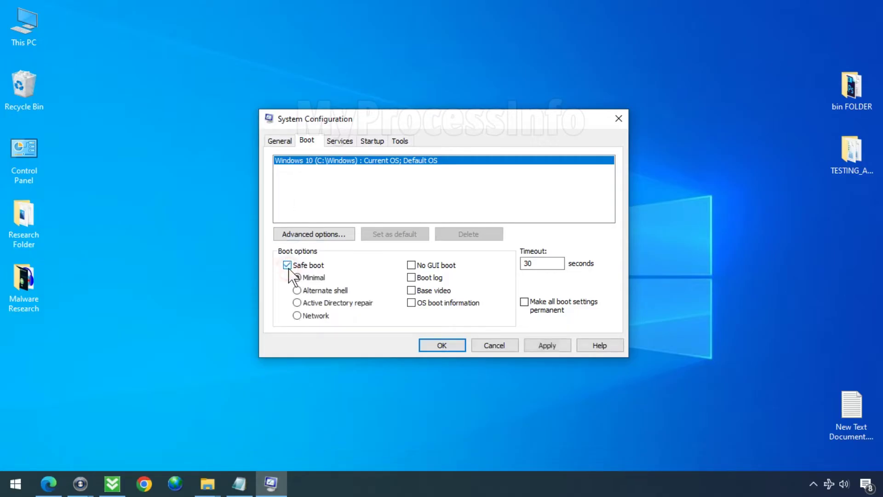
pyautogui.click(546, 346)
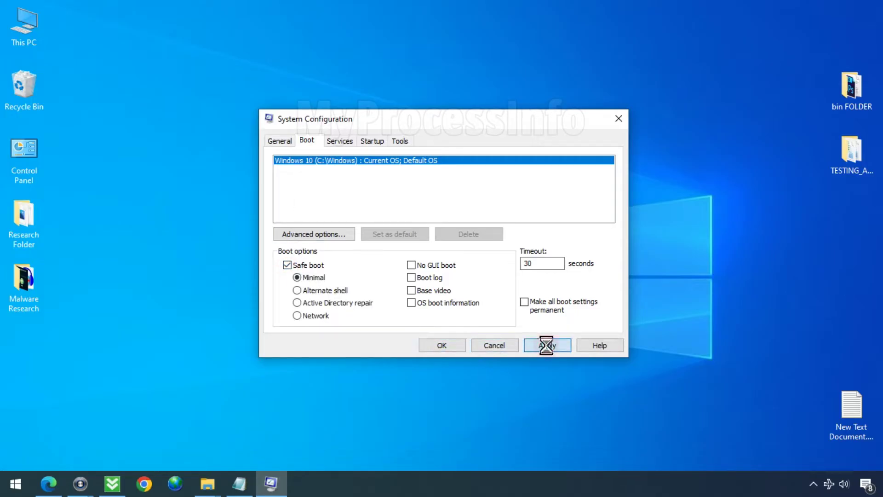
pyautogui.click(449, 345)
pyautogui.click(399, 265)
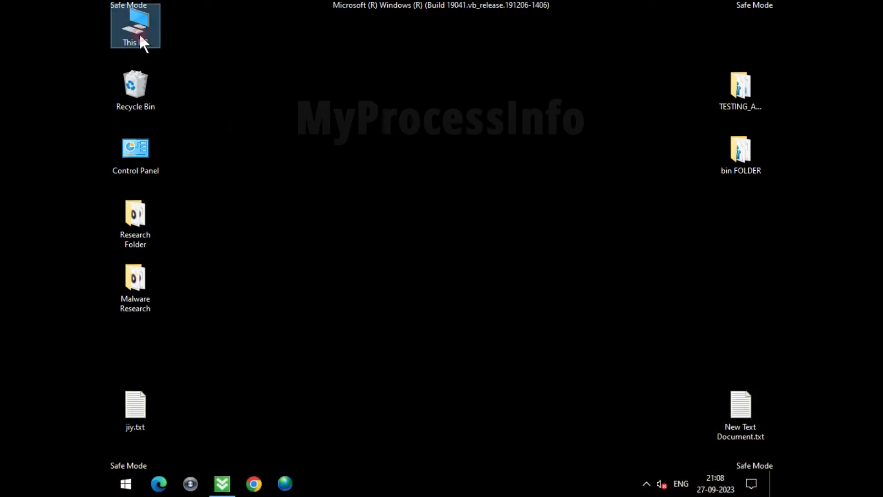
# Step: Browse from This PC to the 123 user folder under Users on Local Disk (C:) in a maximized window
pyautogui.doubleClick(140, 37)
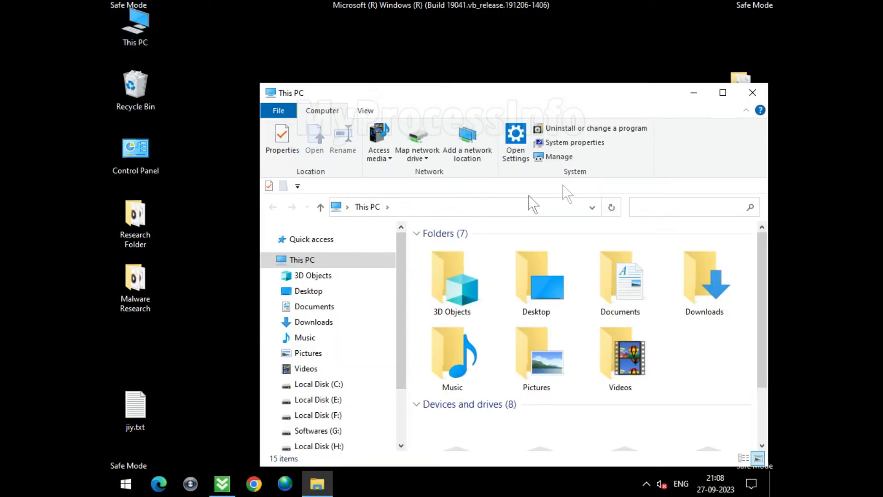
pyautogui.click(723, 98)
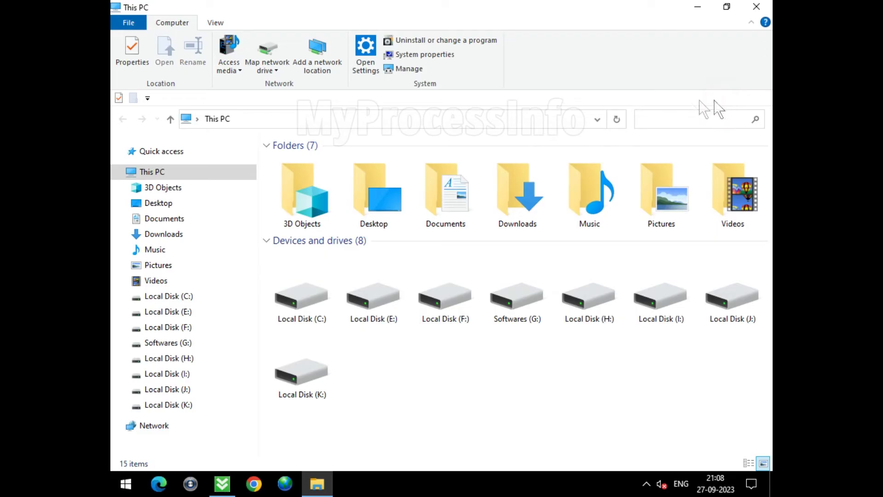
pyautogui.click(304, 292)
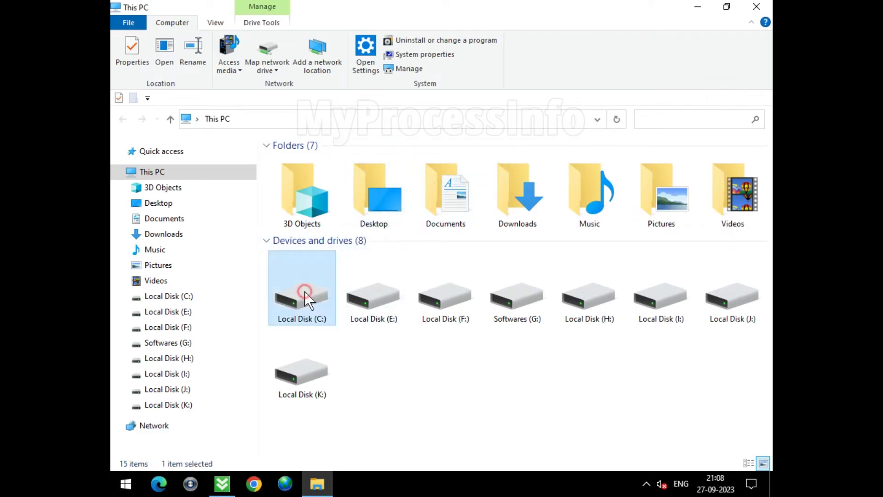
pyautogui.doubleClick(325, 313)
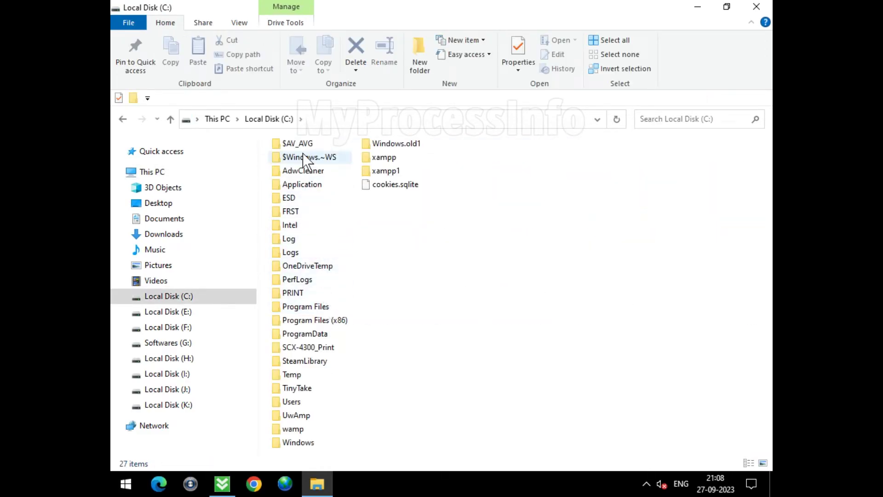
pyautogui.doubleClick(335, 401)
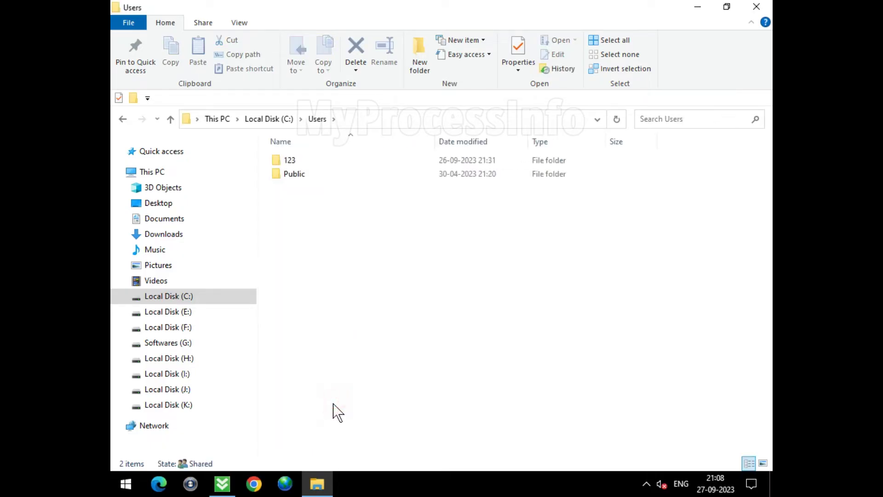
pyautogui.click(339, 162)
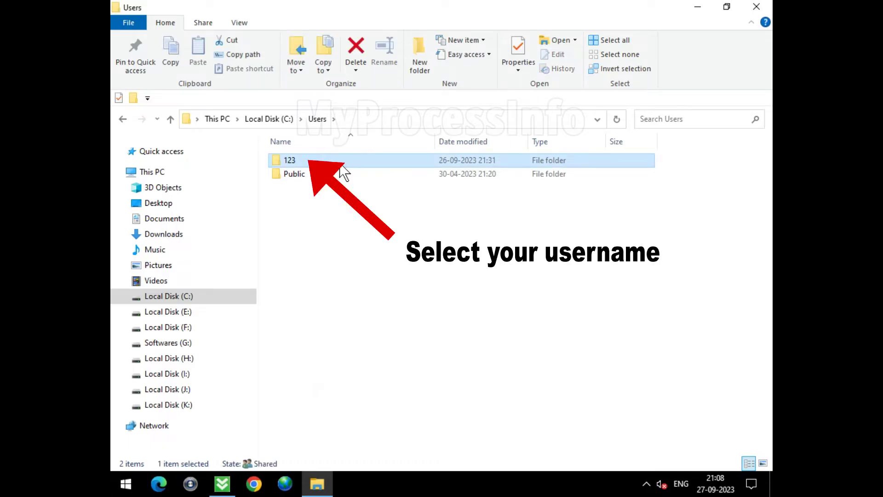
pyautogui.doubleClick(340, 163)
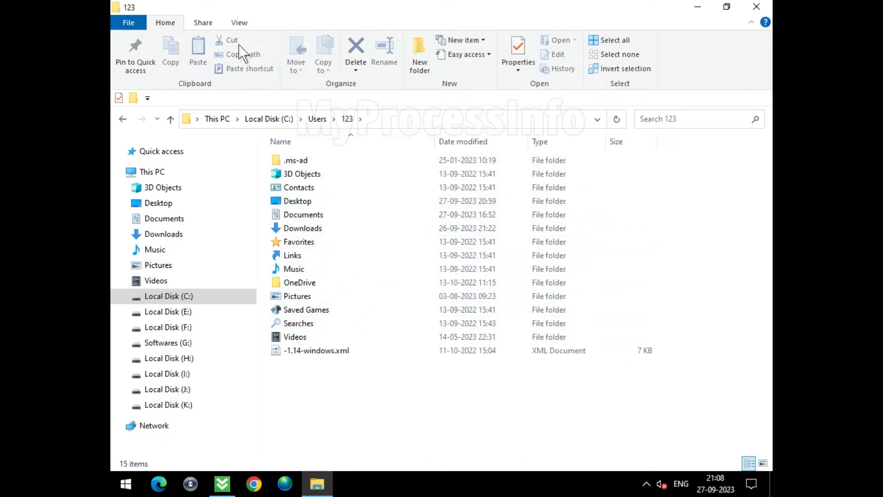
# Step: Show hidden items in the 123 user folder and open its AppData\Roaming folder
pyautogui.click(237, 23)
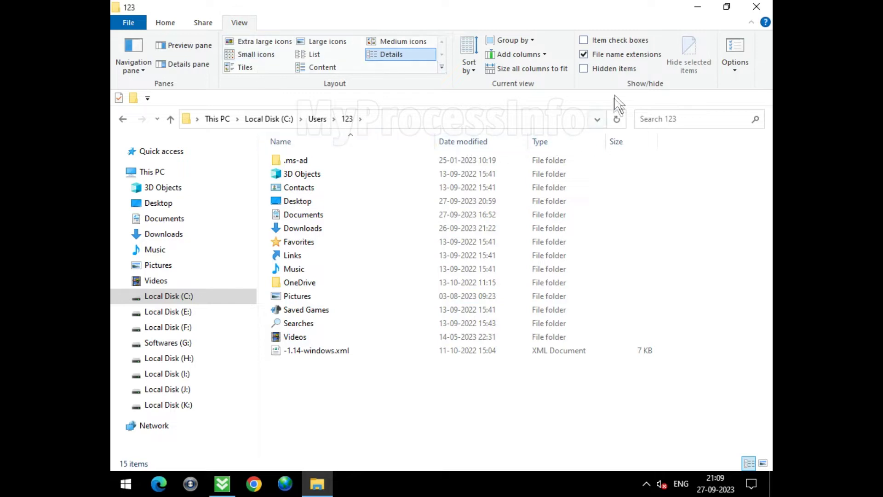
pyautogui.click(585, 69)
pyautogui.click(357, 187)
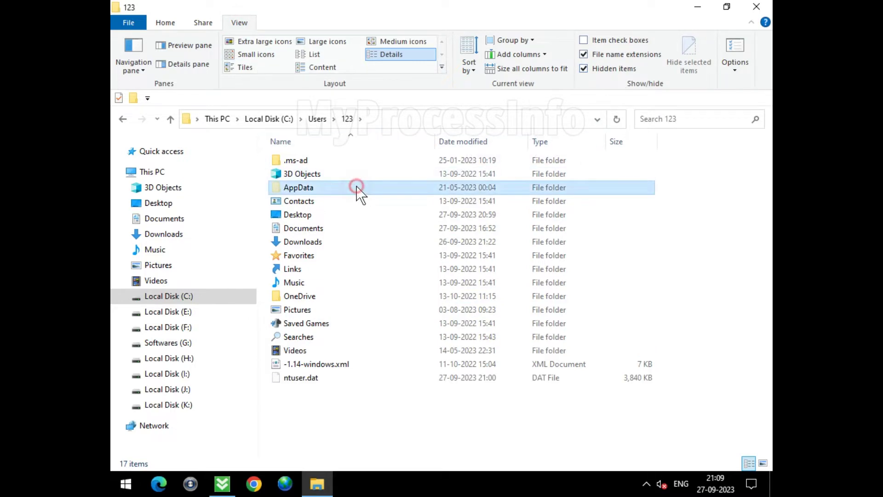
pyautogui.doubleClick(364, 189)
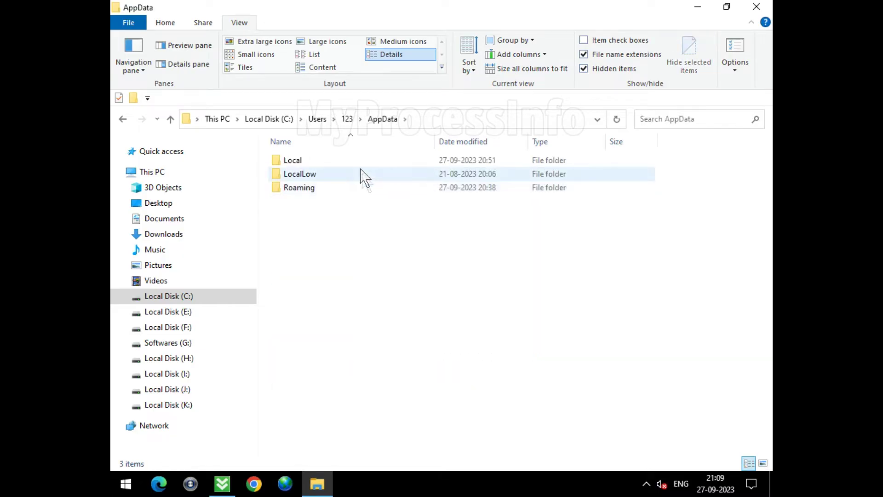
pyautogui.click(382, 188)
pyautogui.doubleClick(385, 187)
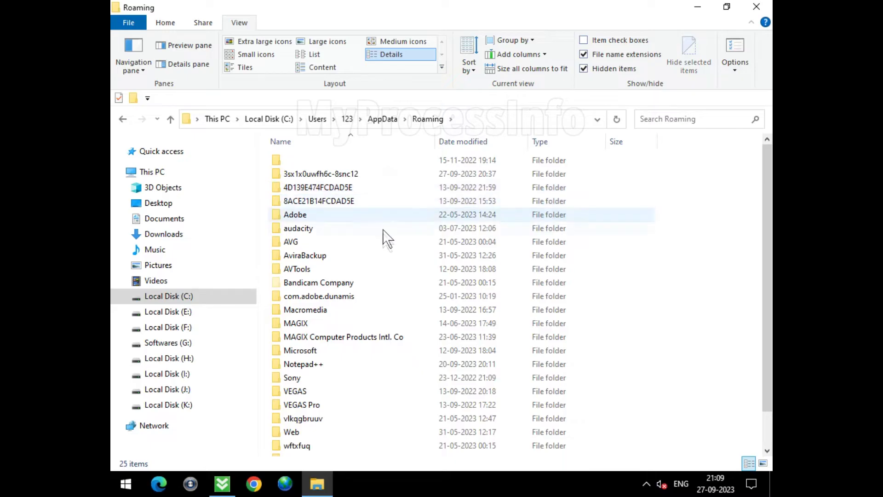
# Step: Delete 8snc12.exe from the 8snc12_Keys subfolder of the 3sx1x0uwfh6c-8snc12 folder in Roaming
pyautogui.click(385, 174)
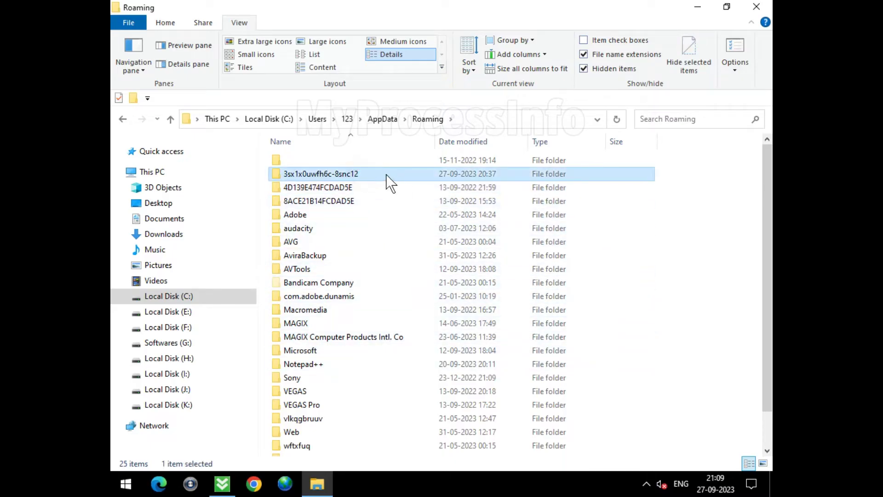
pyautogui.doubleClick(381, 173)
pyautogui.click(330, 163)
pyautogui.doubleClick(361, 162)
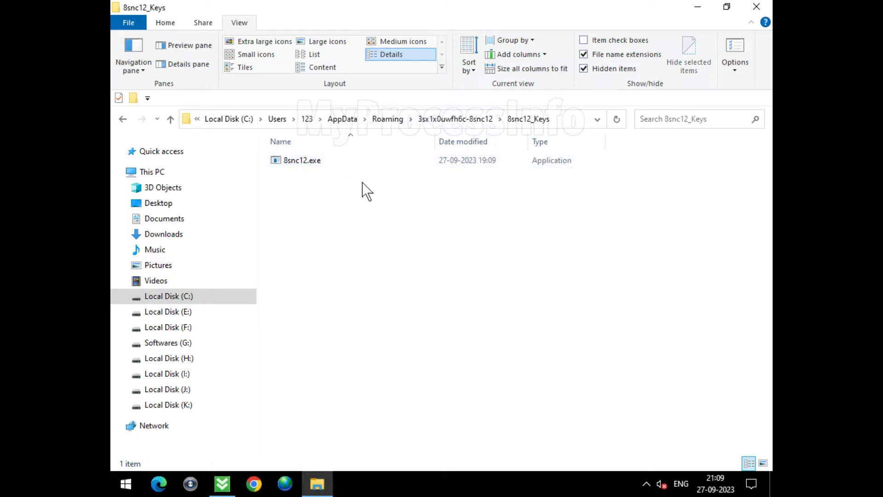
pyautogui.click(320, 170)
pyautogui.rightClick(317, 164)
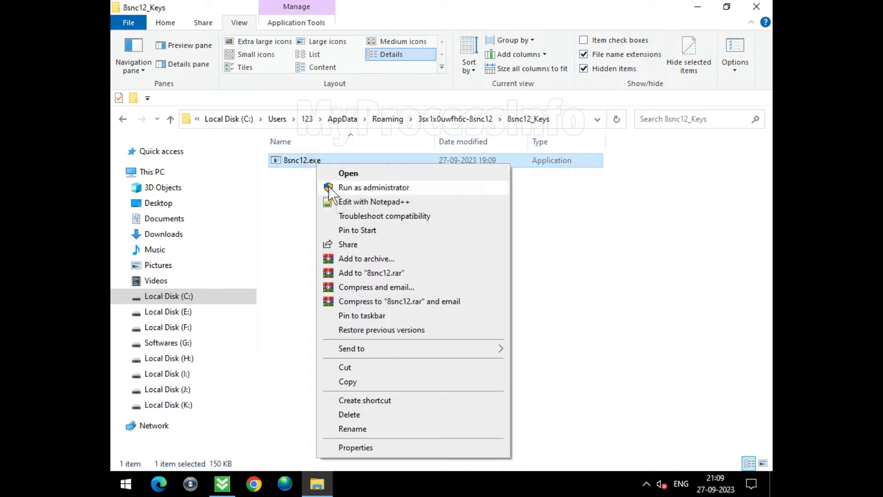
pyautogui.click(463, 415)
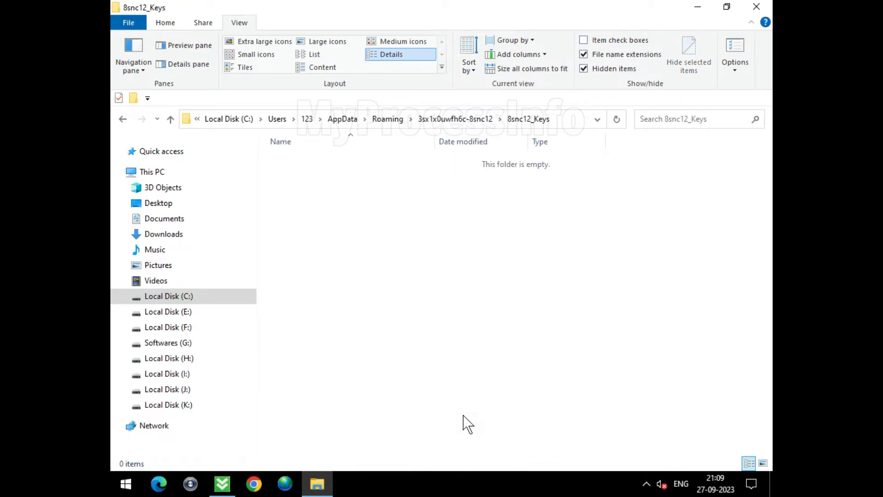
# Step: Return to Roaming, delete the 3sx1x0uwfh6c-8snc12 folder and close the window
pyautogui.click(121, 119)
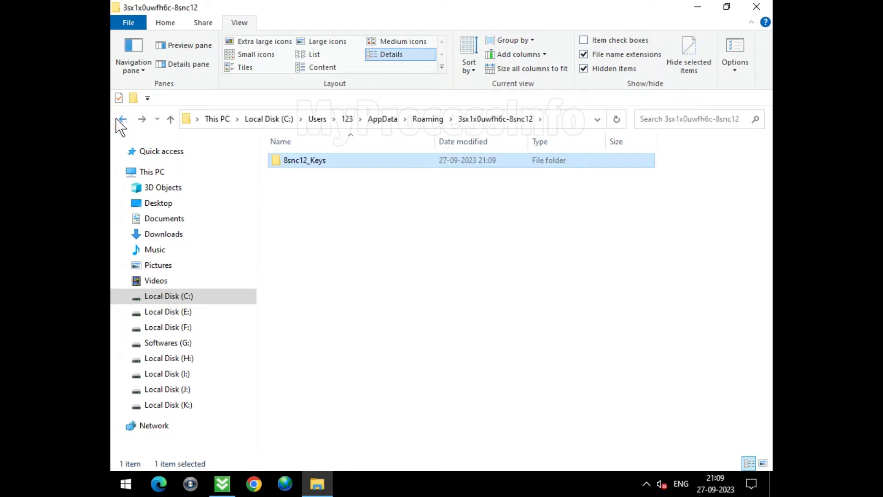
pyautogui.click(120, 119)
pyautogui.rightClick(368, 174)
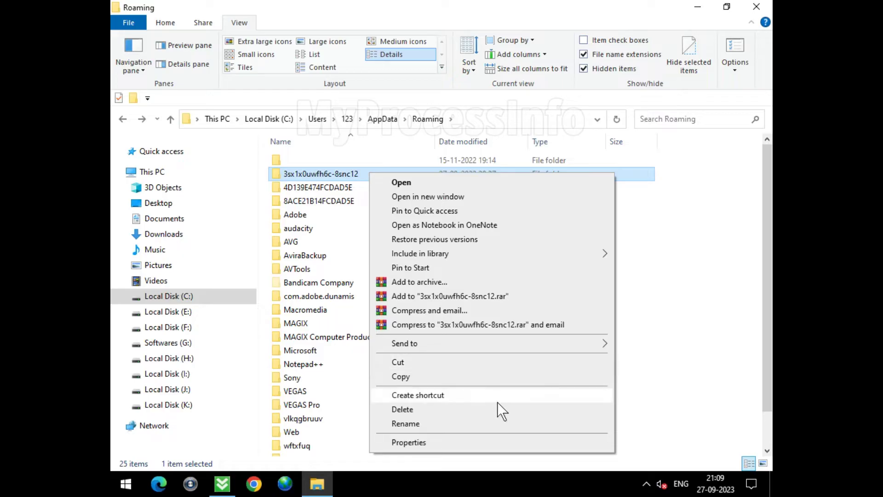
pyautogui.click(500, 408)
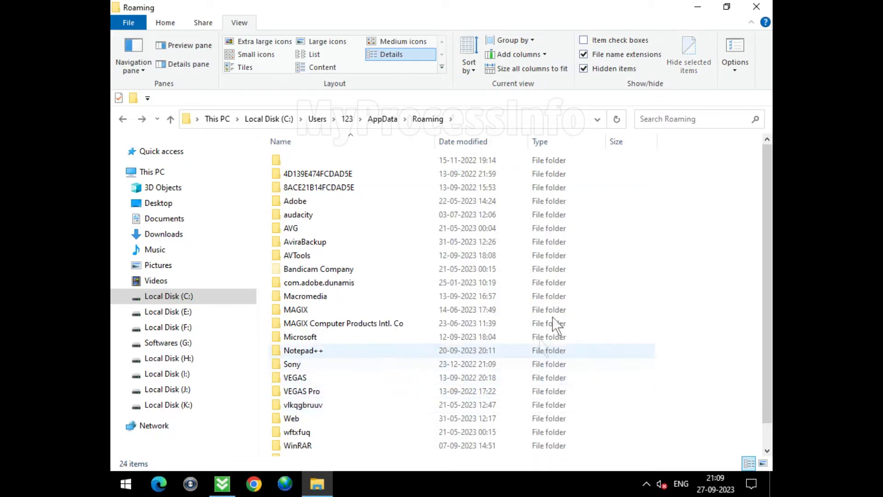
pyautogui.click(756, 7)
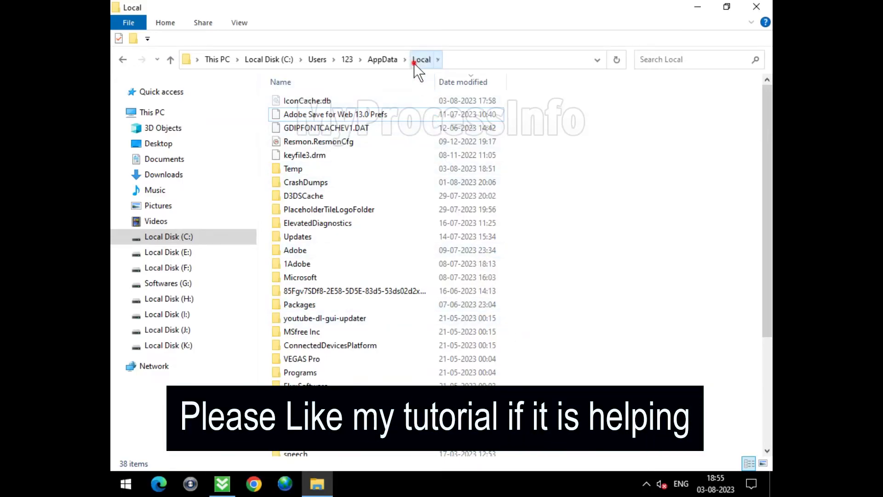
# Step: Open the Temp folder in AppData\Local, inspect its _ls_m5x0 subfolder and return to Temp
pyautogui.click(309, 170)
pyautogui.doubleClick(393, 173)
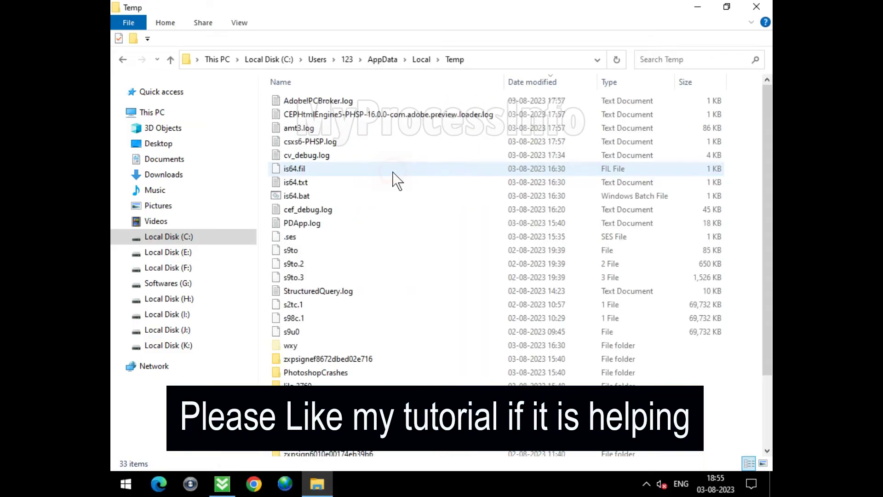
pyautogui.scroll(-2, 412, 230)
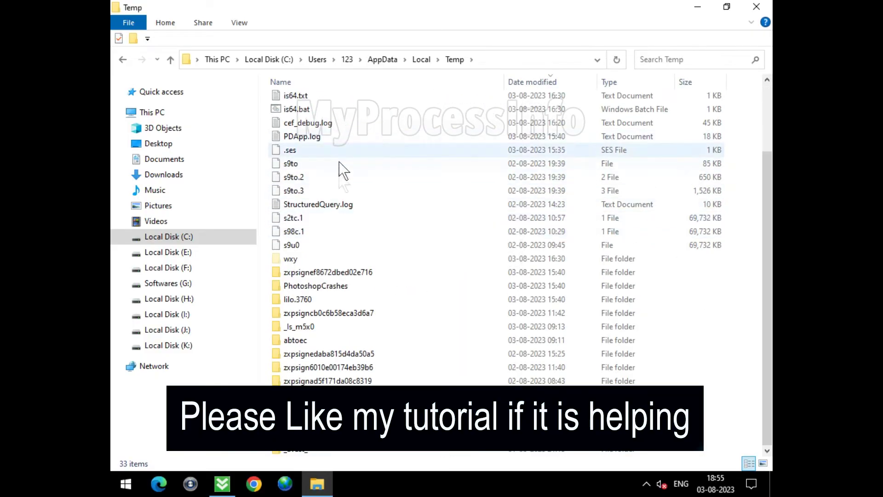
pyautogui.doubleClick(374, 326)
pyautogui.click(303, 101)
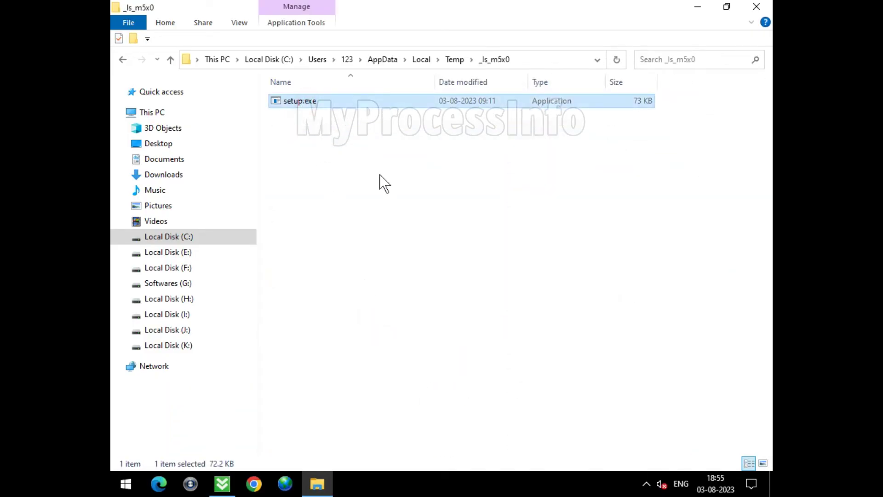
pyautogui.click(455, 59)
# Step: Review the contents of the Temp folder, select all of its files and folders and delete them
pyautogui.click(439, 236)
pyautogui.rightClick(439, 246)
pyautogui.click(438, 252)
pyautogui.scroll(-2, 561, 325)
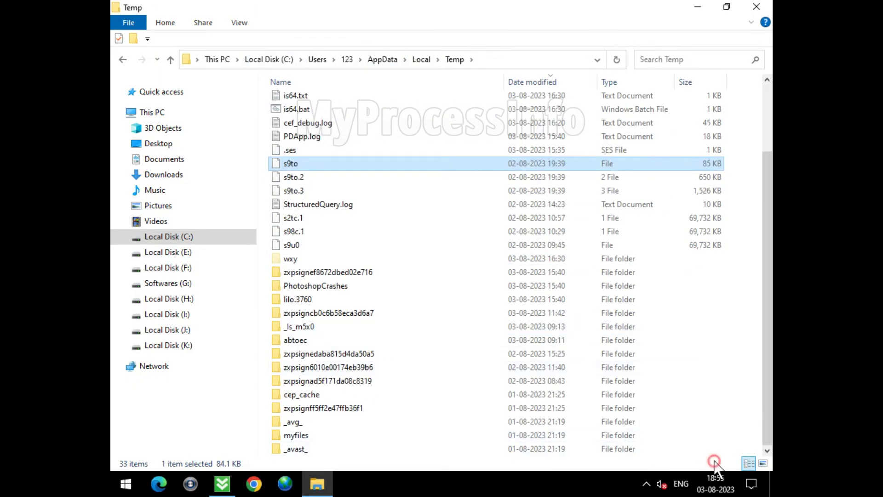
pyautogui.scroll(2, 451, 202)
pyautogui.click(452, 186)
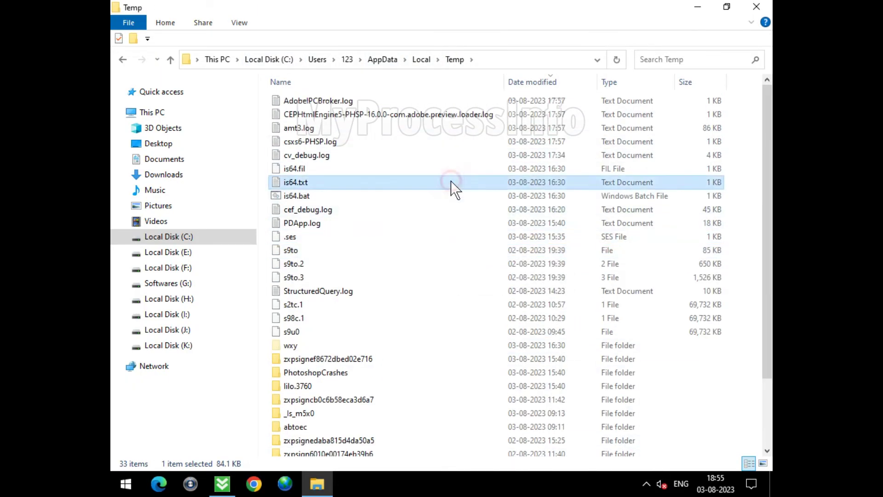
pyautogui.hotkey('ctrl', 'a')
pyautogui.rightClick(438, 175)
pyautogui.click(501, 338)
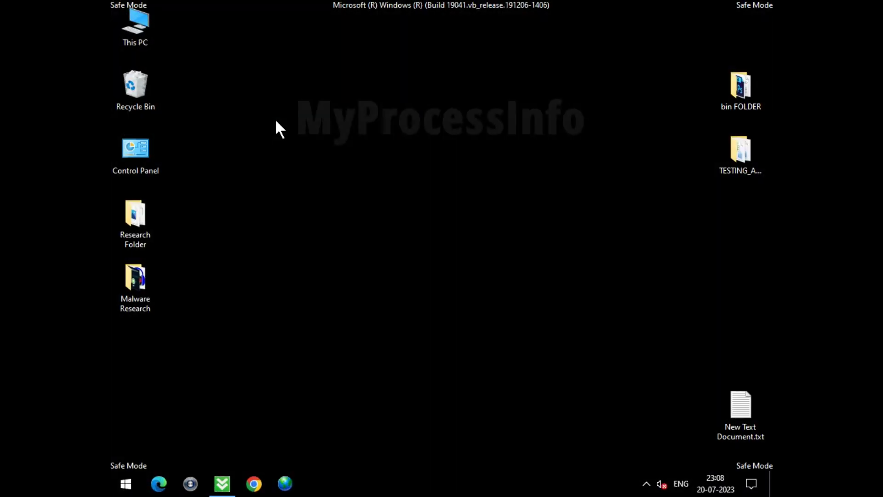
# Step: Browse from This PC to the Microsoft folder inside ProgramData on Local Disk (C:) in a maximized window
pyautogui.doubleClick(148, 20)
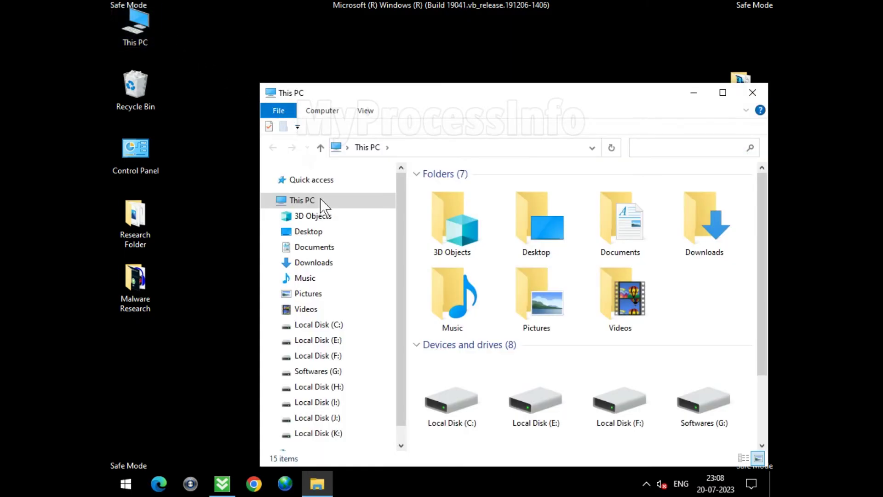
pyautogui.click(348, 322)
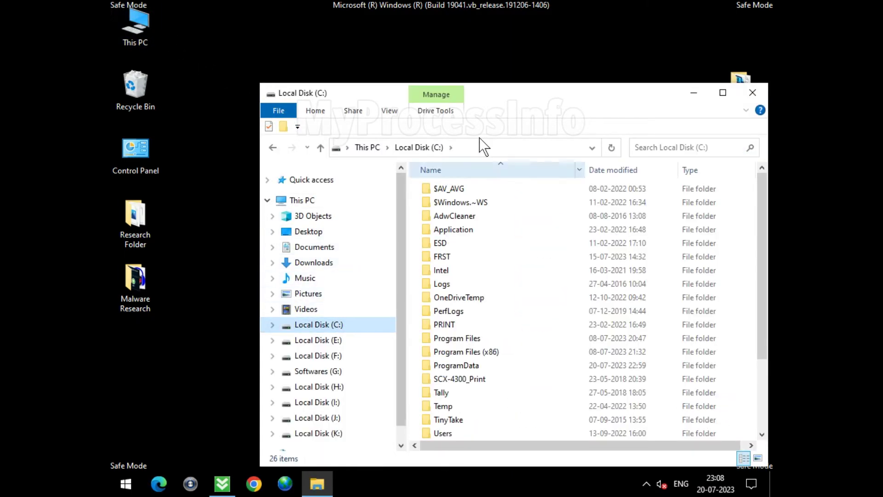
pyautogui.doubleClick(505, 97)
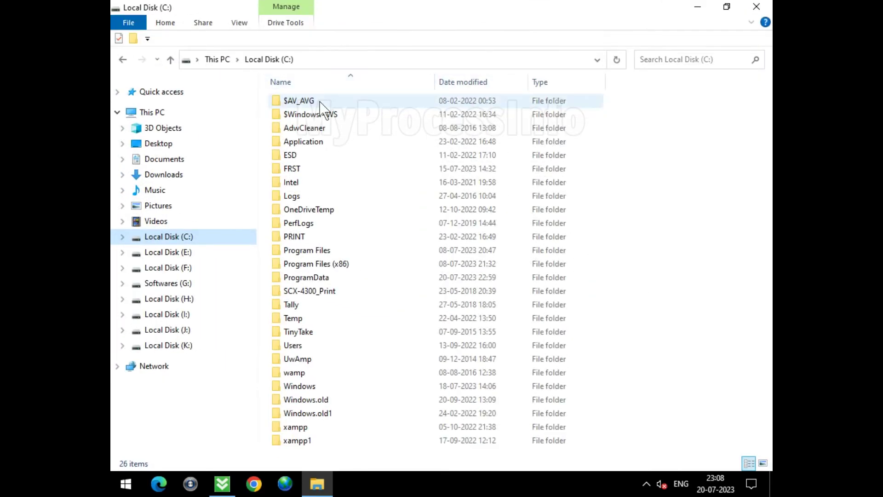
pyautogui.click(336, 279)
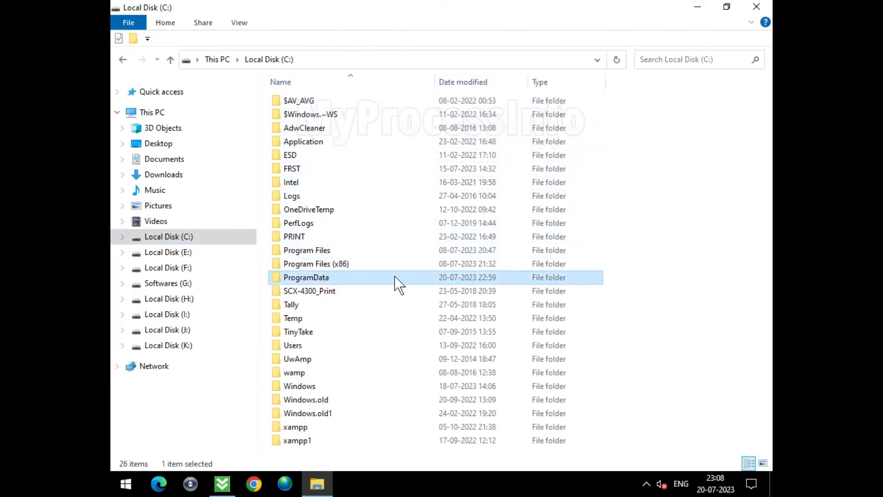
pyautogui.doubleClick(394, 277)
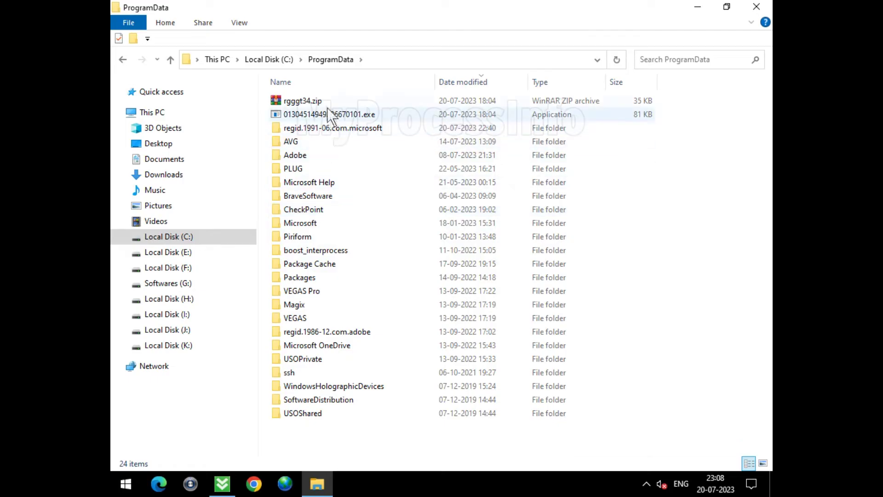
pyautogui.click(380, 217)
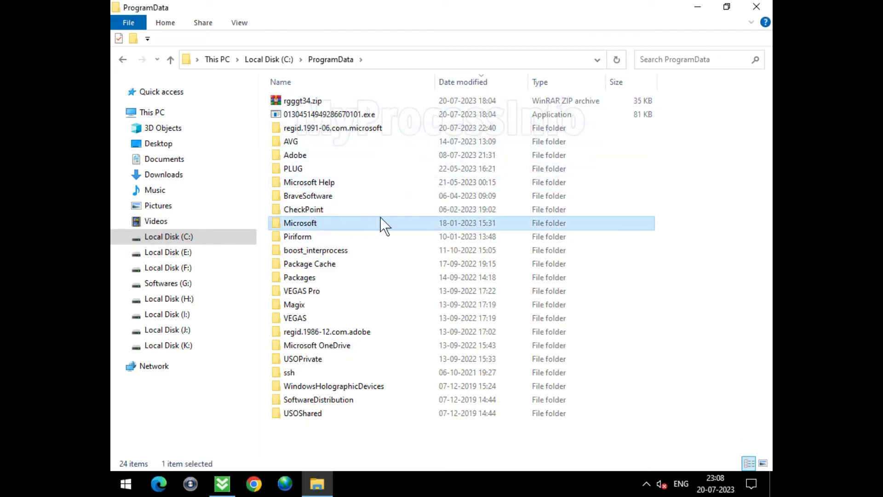
pyautogui.doubleClick(380, 217)
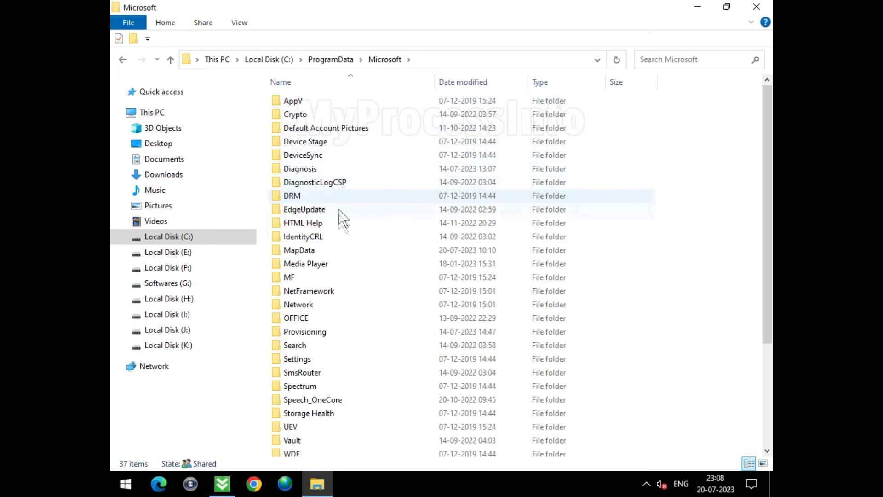
# Step: Open the Windows Defender folder inside Microsoft and delete its Quarantine subfolder
pyautogui.scroll(-2, 315, 404)
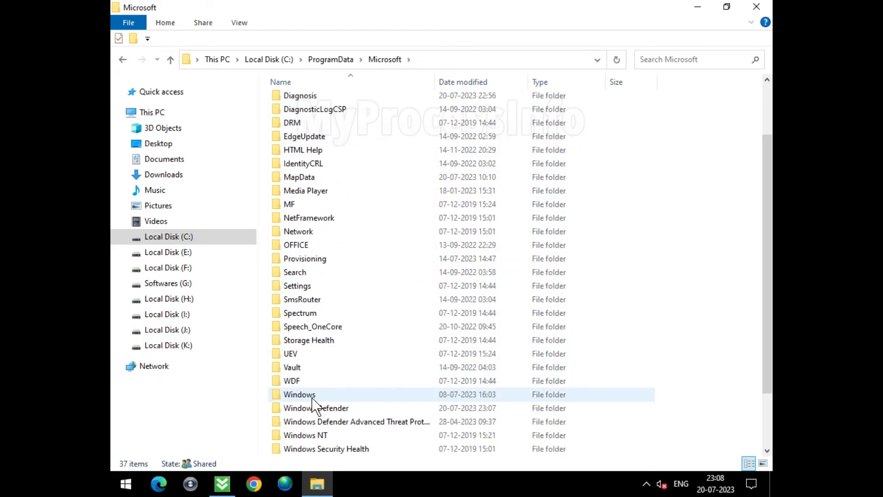
pyautogui.scroll(-1, 313, 403)
pyautogui.click(367, 367)
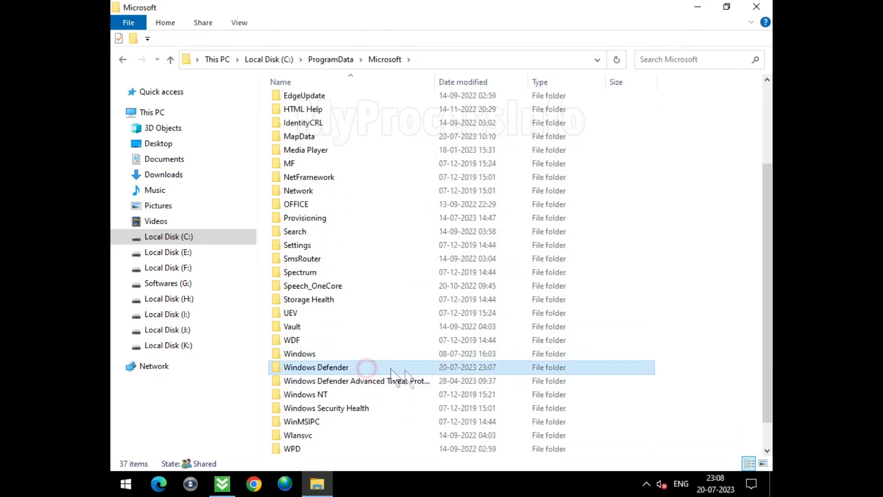
pyautogui.doubleClick(416, 371)
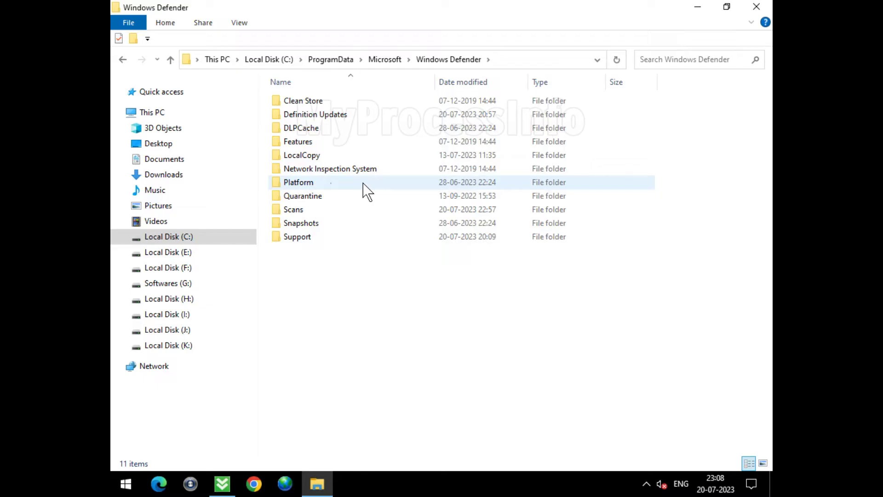
pyautogui.click(316, 197)
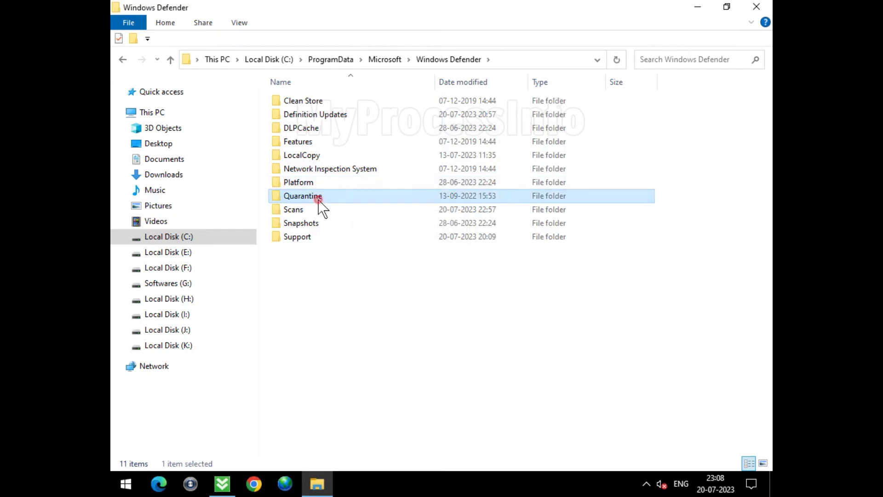
pyautogui.rightClick(375, 206)
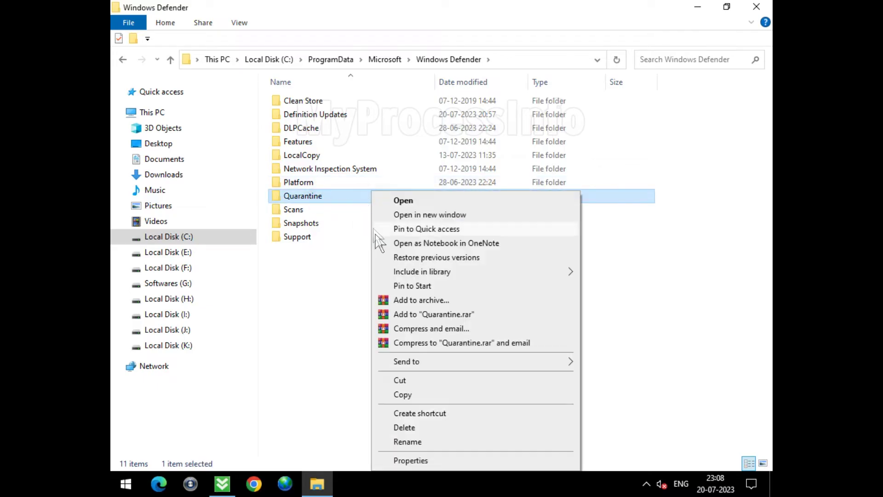
pyautogui.click(404, 427)
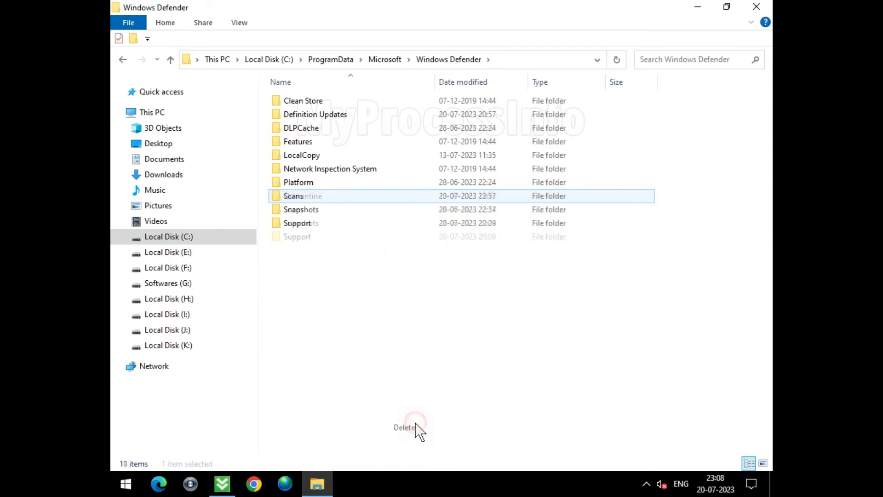
# Step: Open the History folder inside Windows Defender's Scans folder and delete its Results subfolder
pyautogui.doubleClick(333, 196)
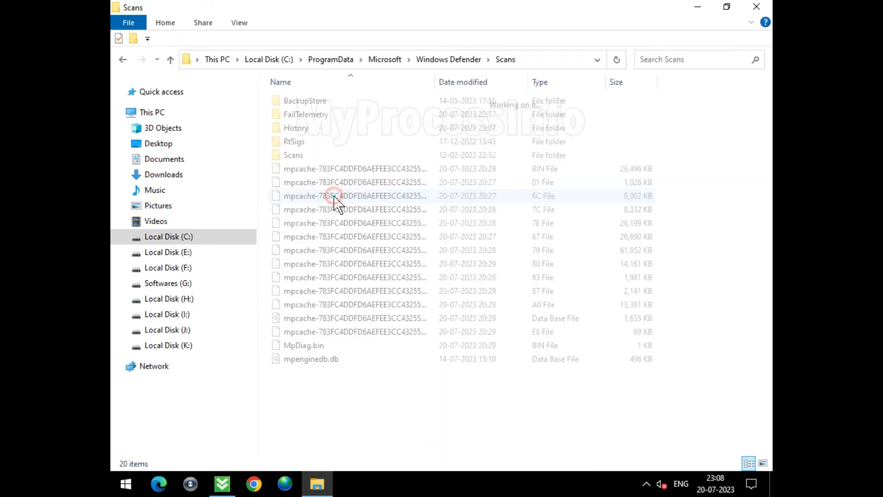
pyautogui.doubleClick(328, 128)
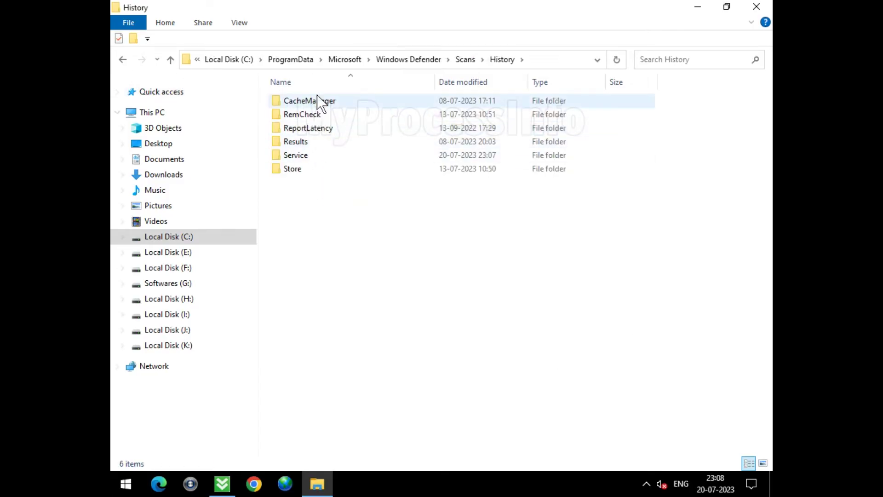
pyautogui.rightClick(322, 142)
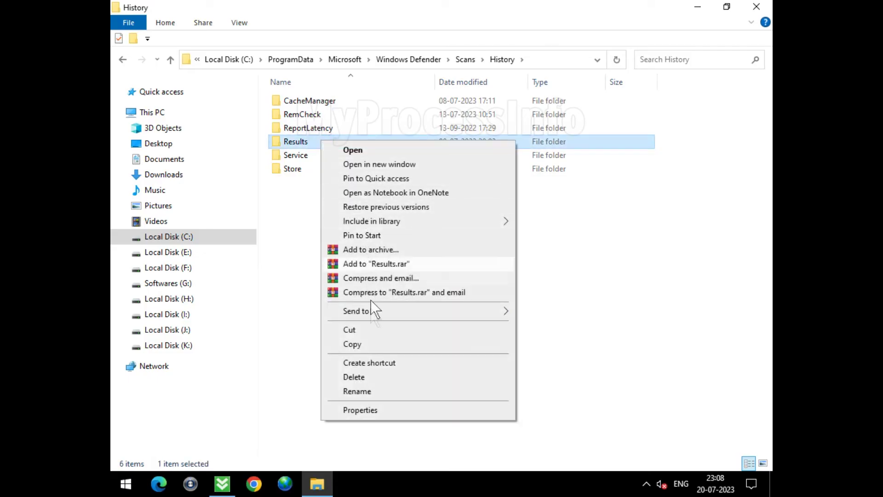
pyautogui.click(353, 377)
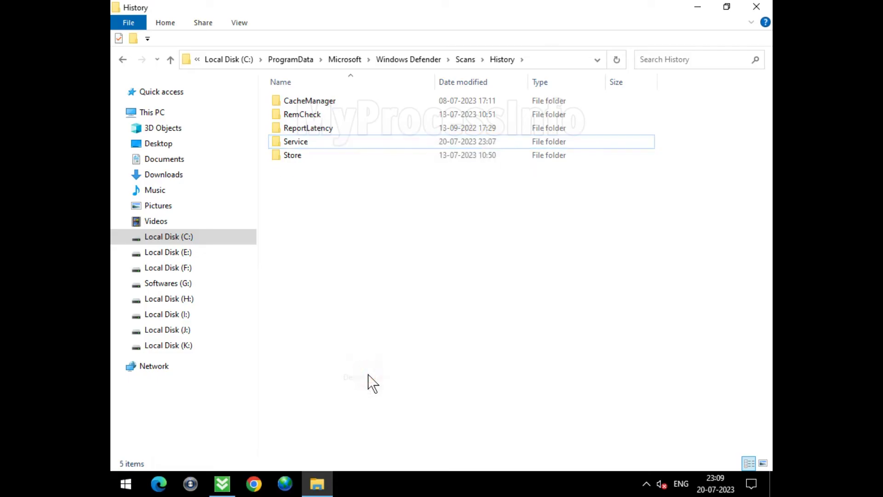
# Step: Delete the DetectionHistory folder and all log files from the Service folder in History, and close the window
pyautogui.doubleClick(323, 143)
pyautogui.moveTo(394, 206); pyautogui.dragTo(309, 90)
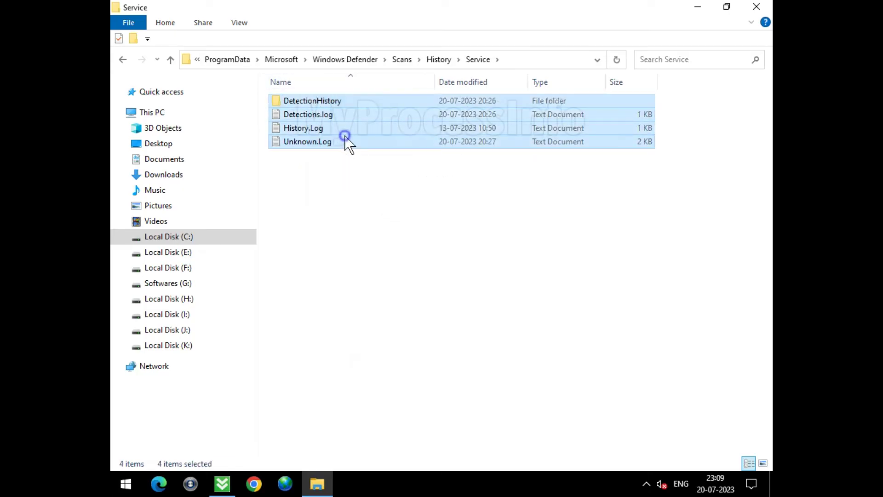
pyautogui.rightClick(344, 136)
pyautogui.click(409, 301)
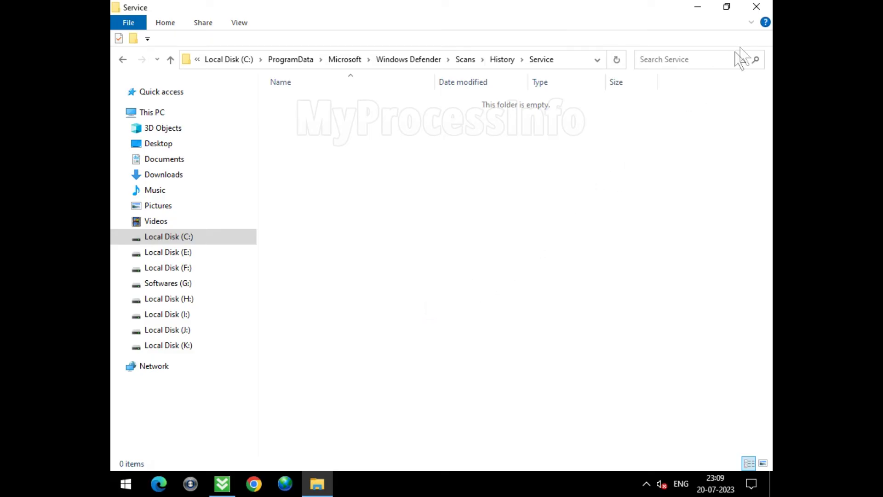
pyautogui.click(760, 10)
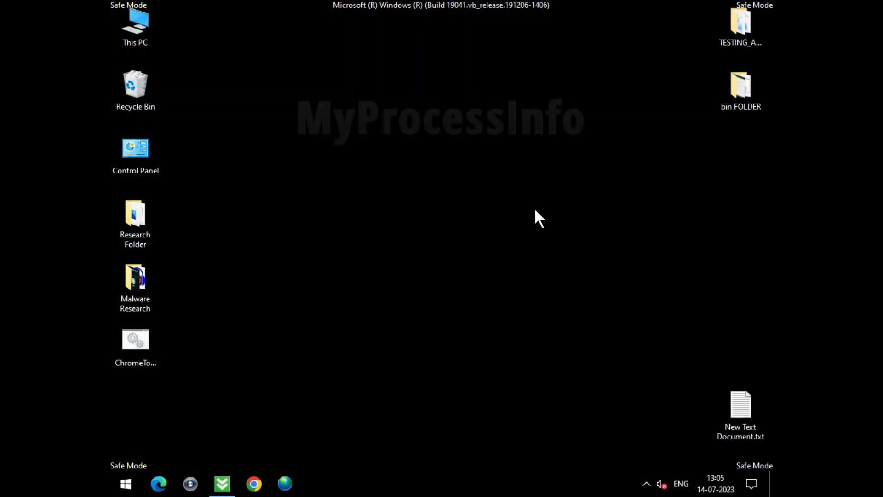
# Step: Launch System Configuration by running msconfig from the Run dialog
pyautogui.press('super+r')
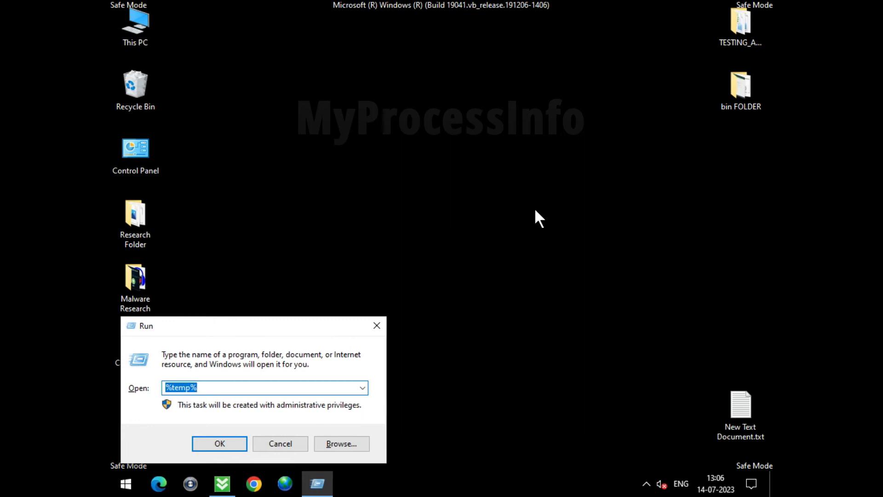
pyautogui.write('MS')
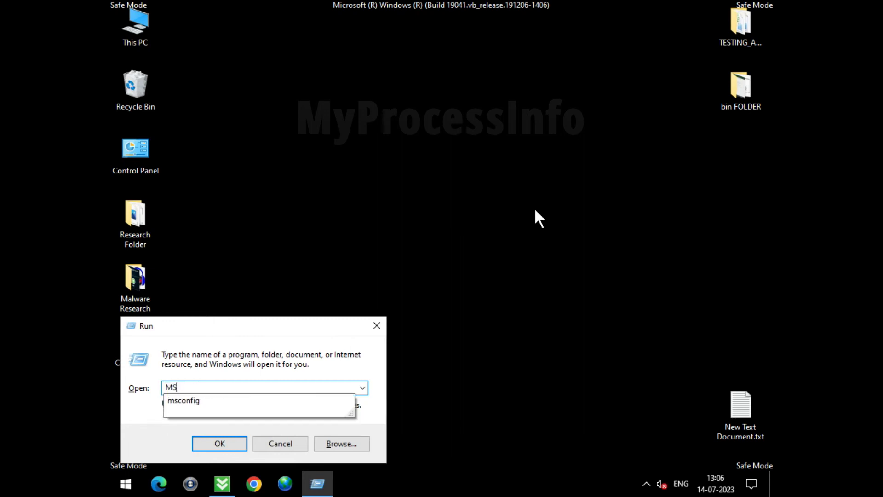
pyautogui.click(225, 402)
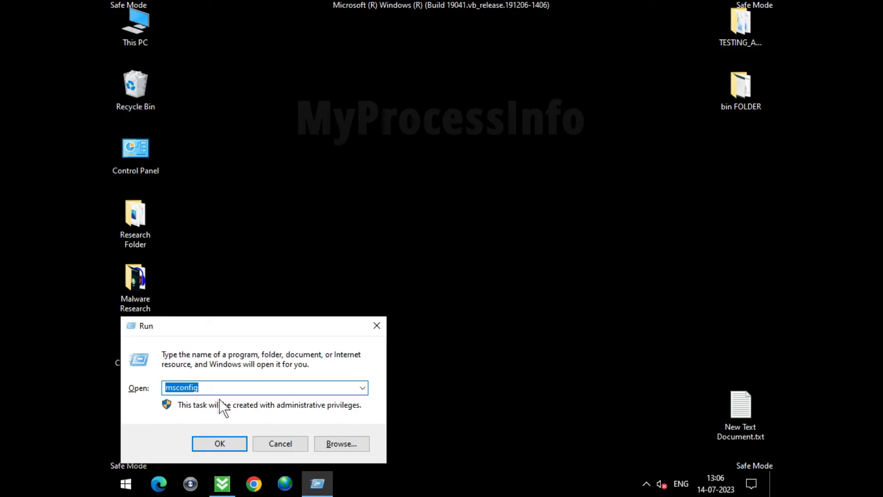
pyautogui.click(226, 440)
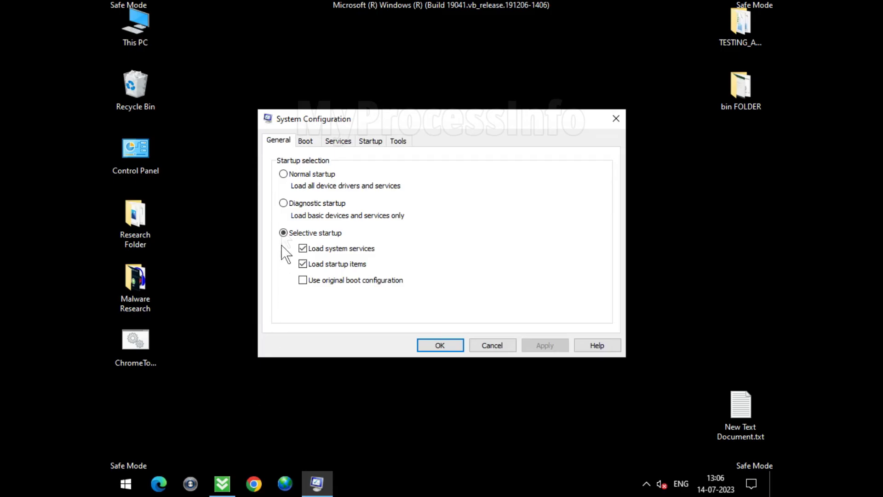
# Step: Set the startup selection to Normal startup, apply it and restart the computer
pyautogui.click(284, 175)
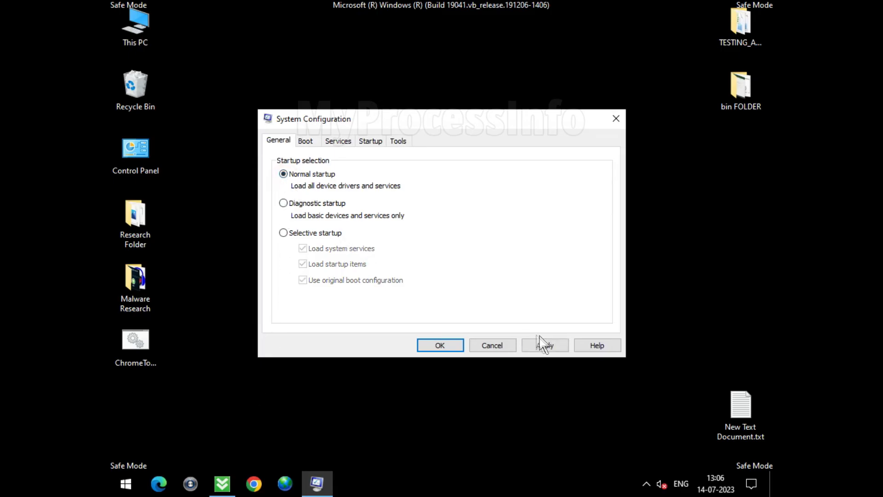
pyautogui.click(559, 348)
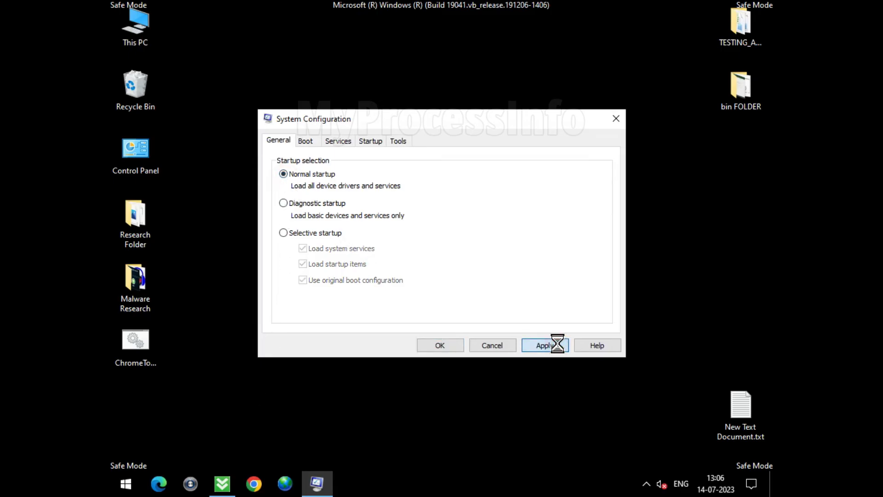
pyautogui.click(440, 345)
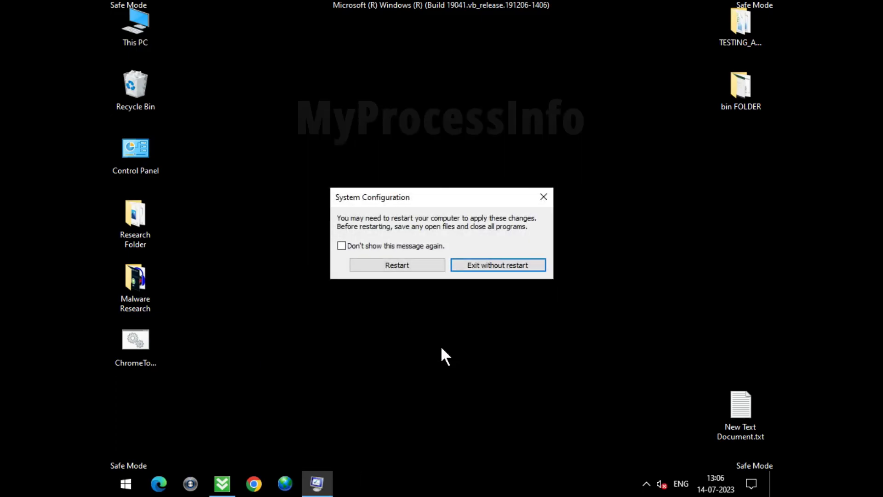
pyautogui.click(401, 267)
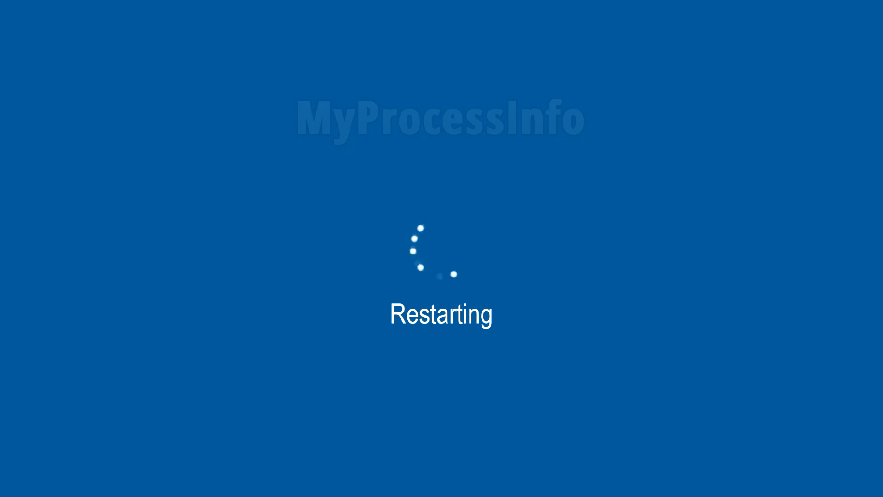